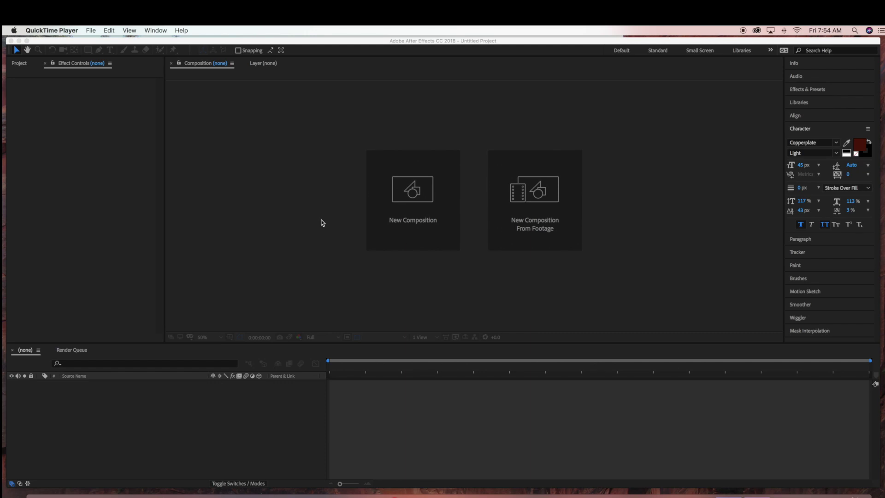
- Create a 1920×1080, 10-second composition named psunami
left_click(429, 197)
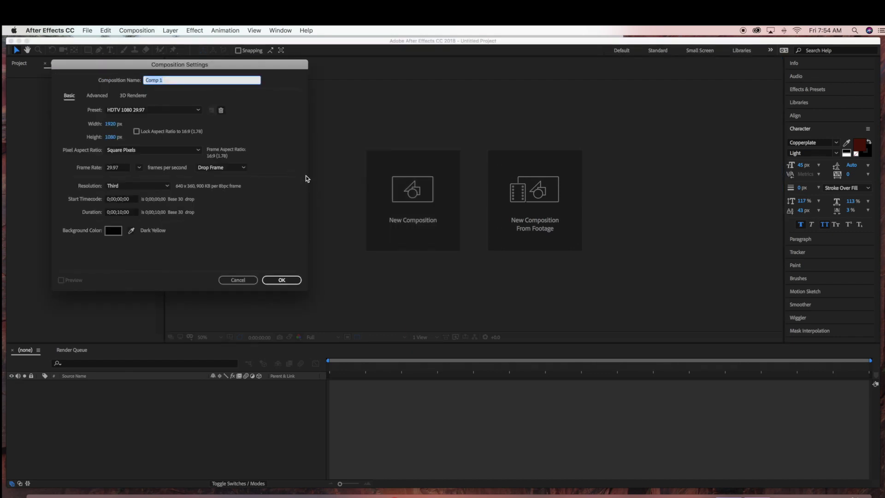
type("psunami")
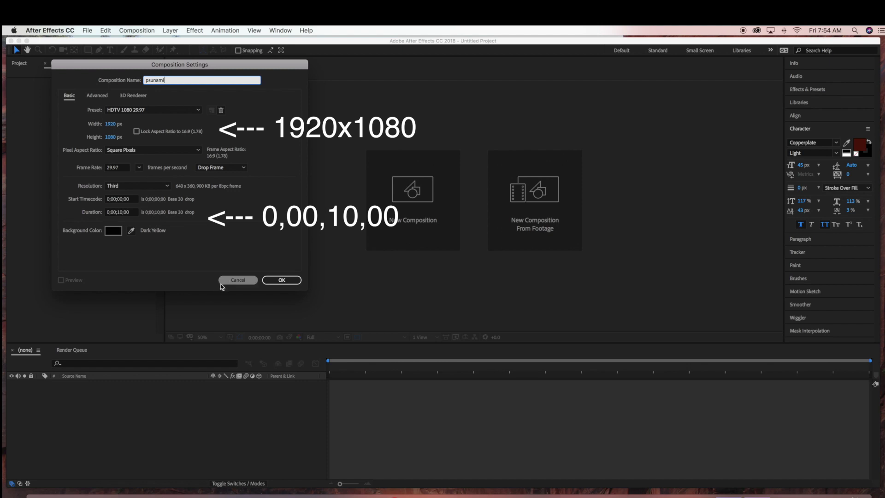
left_click(285, 280)
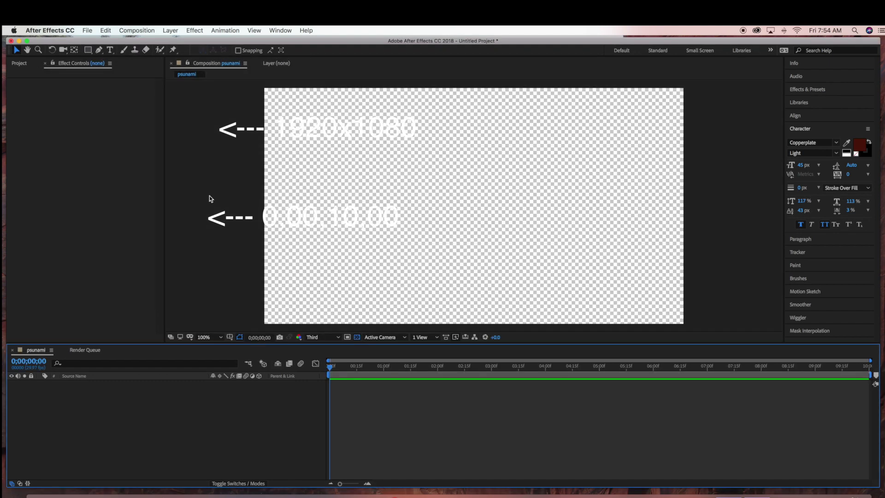
- Add a full-frame solid layer named psunami to the composition
left_click(170, 30)
mouse_move(175, 41)
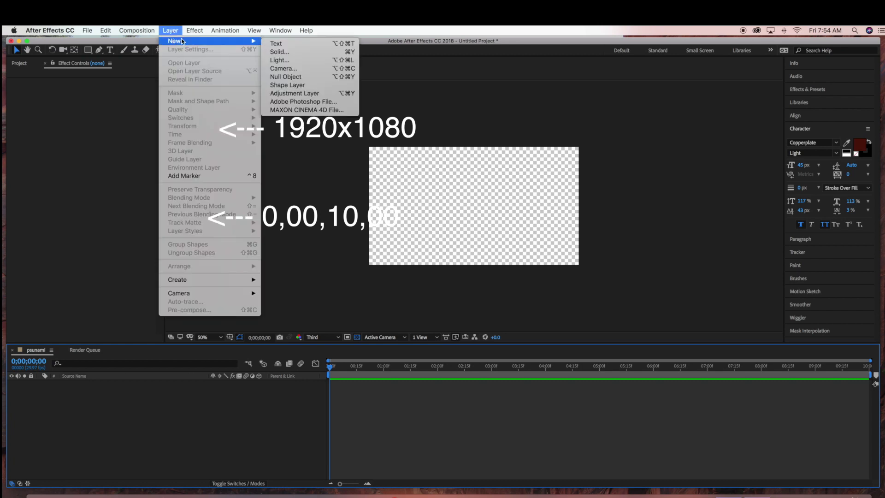
left_click(276, 53)
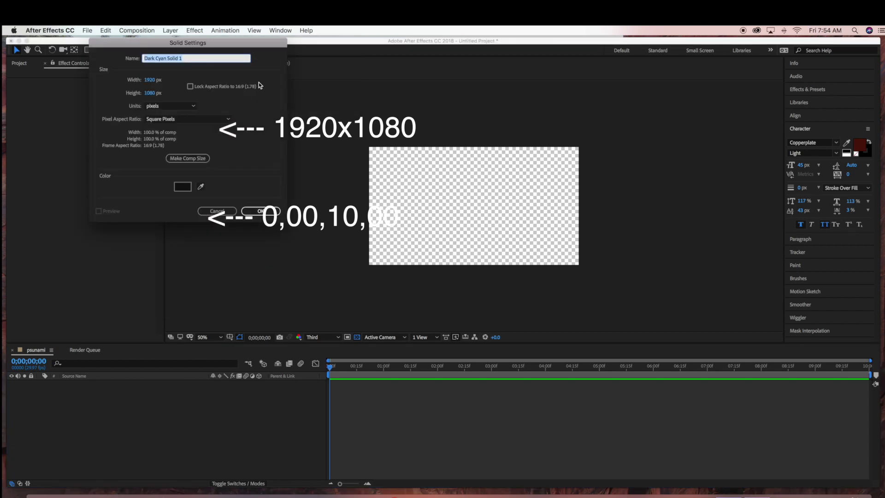
type("psun")
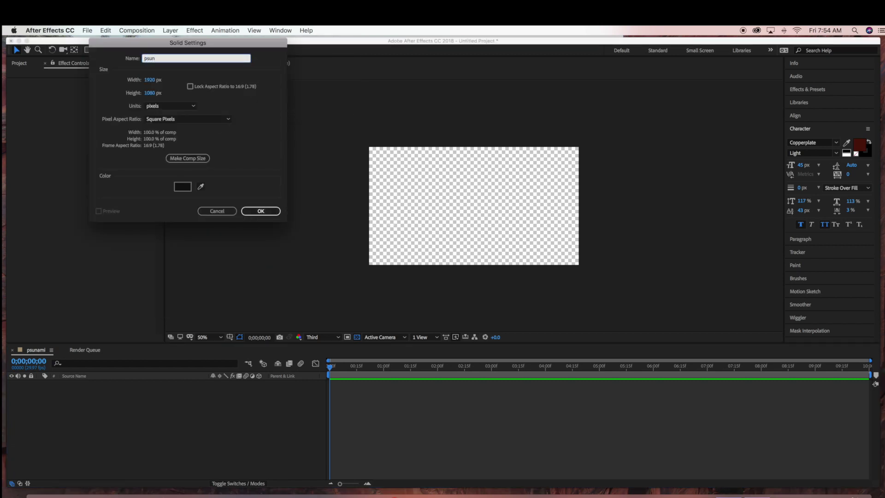
type("ami")
left_click(273, 213)
- Apply the Red Giant Psunami effect to the solid and view the comp at 100%
left_click(202, 30)
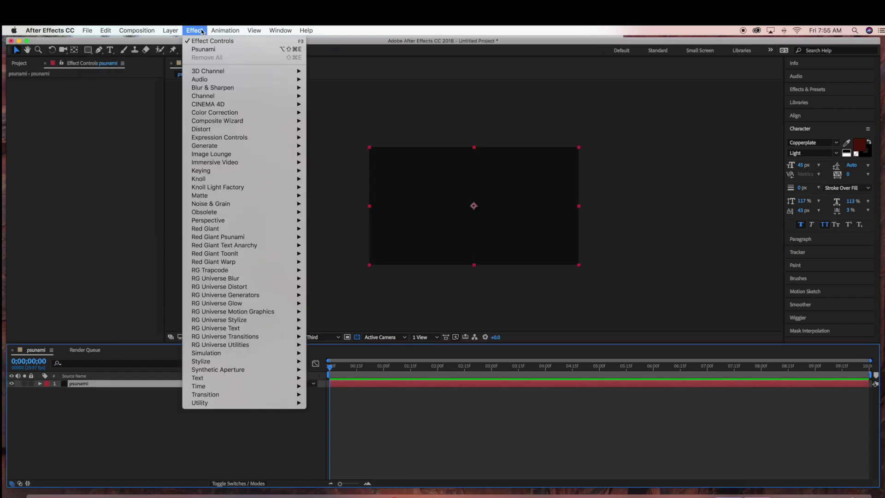
mouse_move(258, 237)
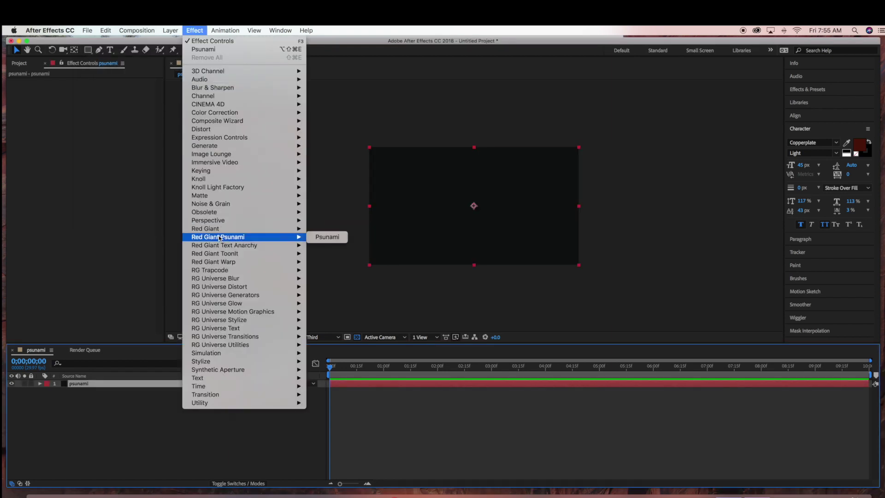
left_click(328, 238)
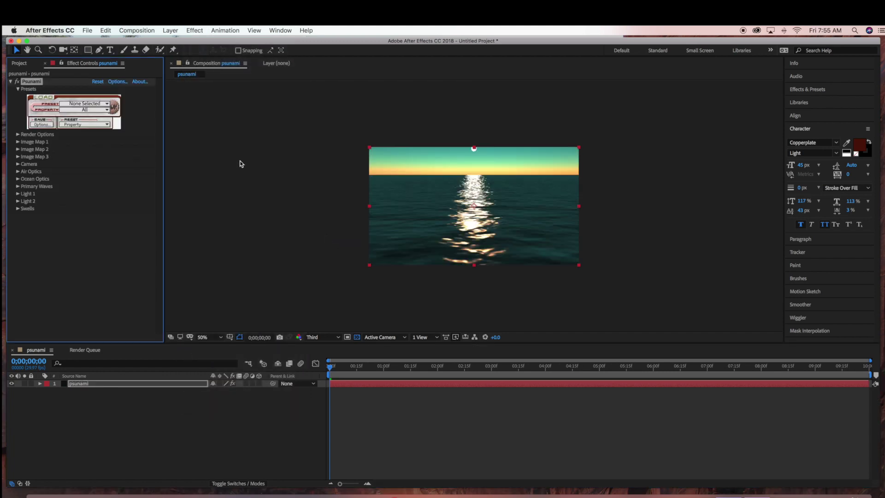
key("period")
- Load the Bright Day > Sunny Sunday (All) Psunami preset
left_click(103, 104)
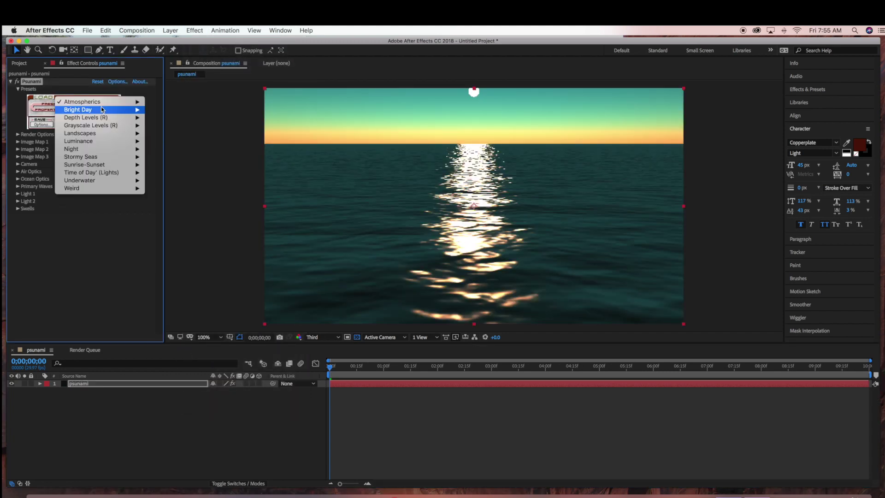
mouse_move(102, 109)
left_click(163, 115)
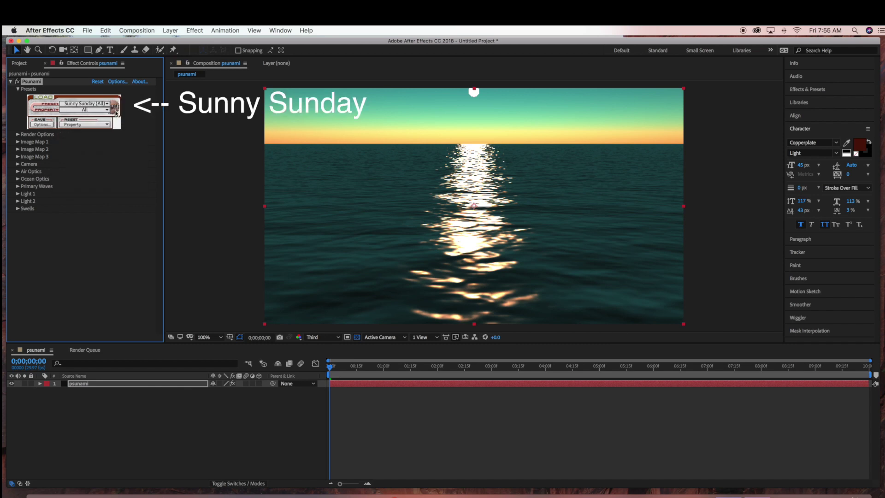
left_click(114, 111)
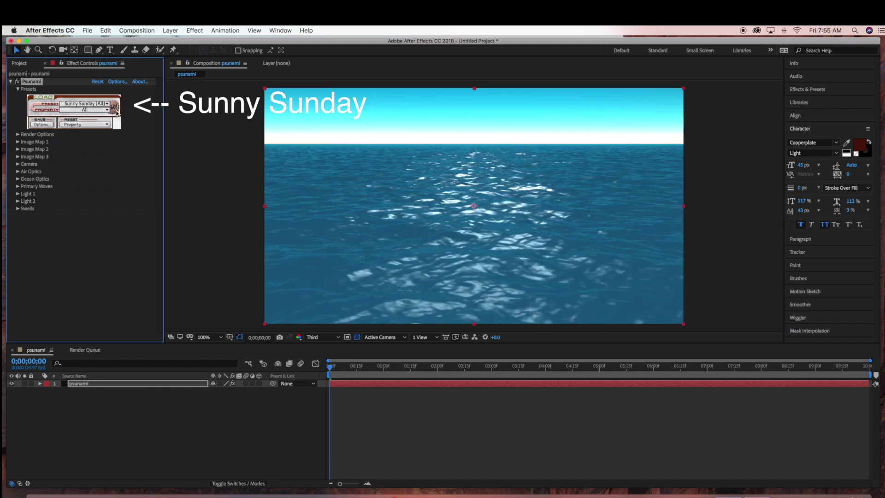
- Add a new empty text layer above the psunami solid
left_click(175, 29)
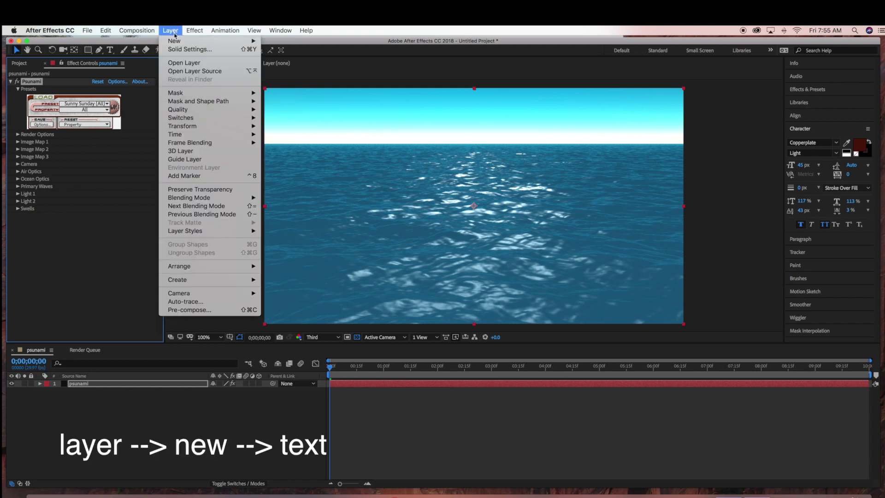
mouse_move(250, 42)
left_click(278, 44)
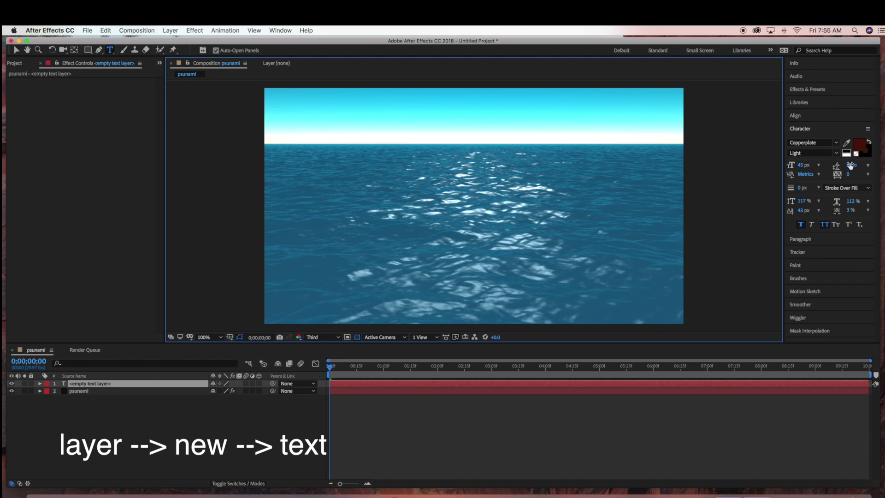
- Set the text fill colour to medium blue 1E70AB
left_click(859, 147)
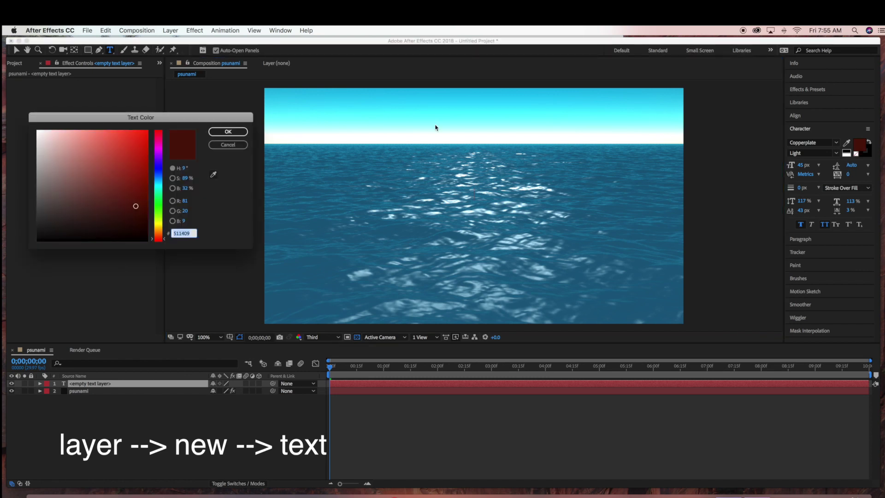
left_click(159, 184)
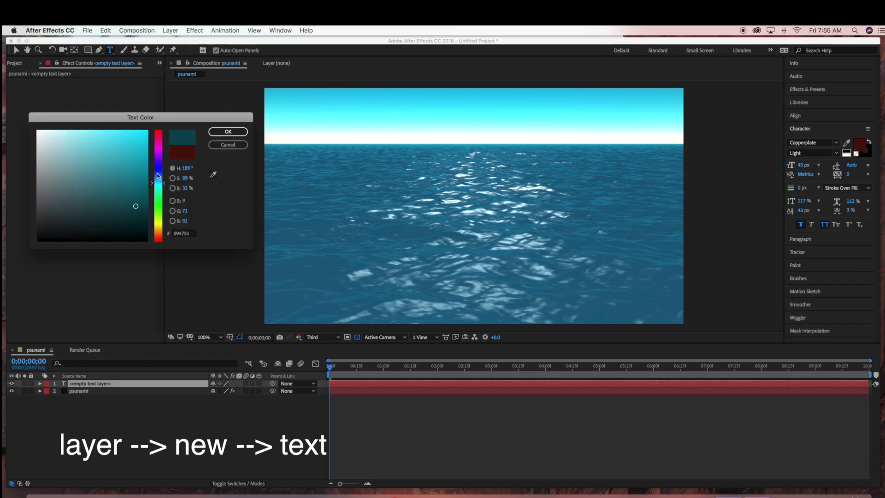
left_click(159, 175)
left_click_drag(127, 184, 122, 188)
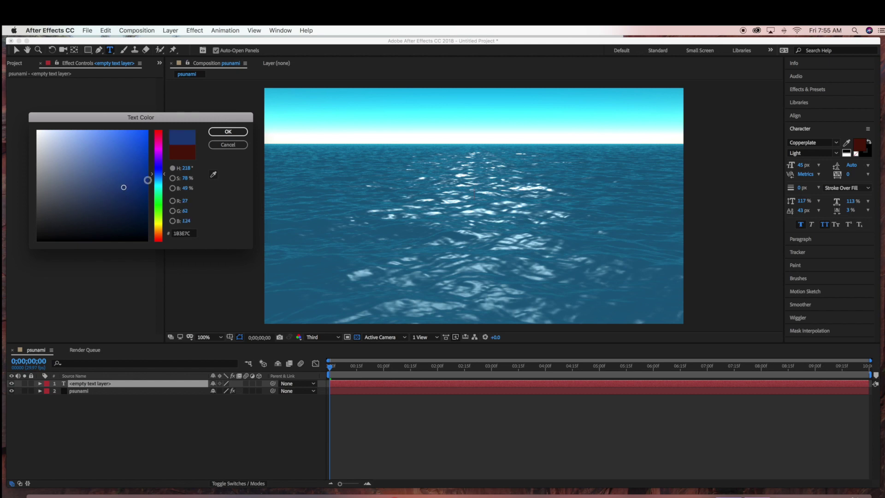
left_click(158, 178)
left_click(129, 166)
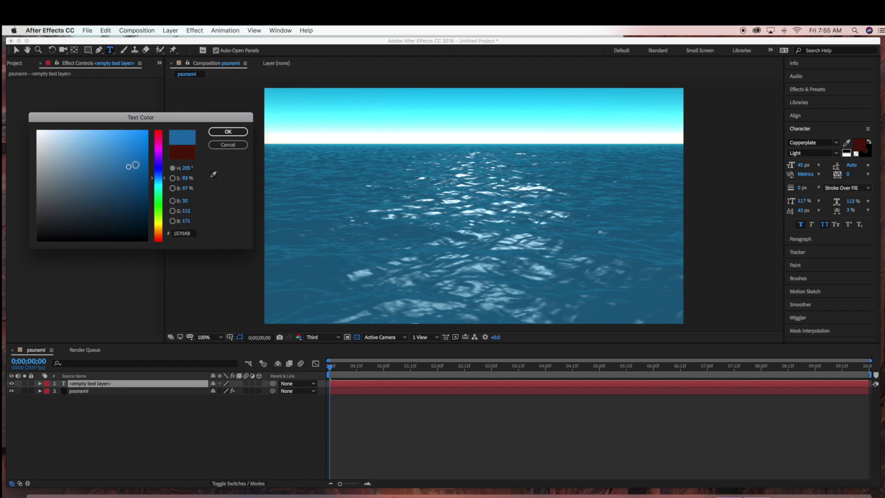
left_click(219, 132)
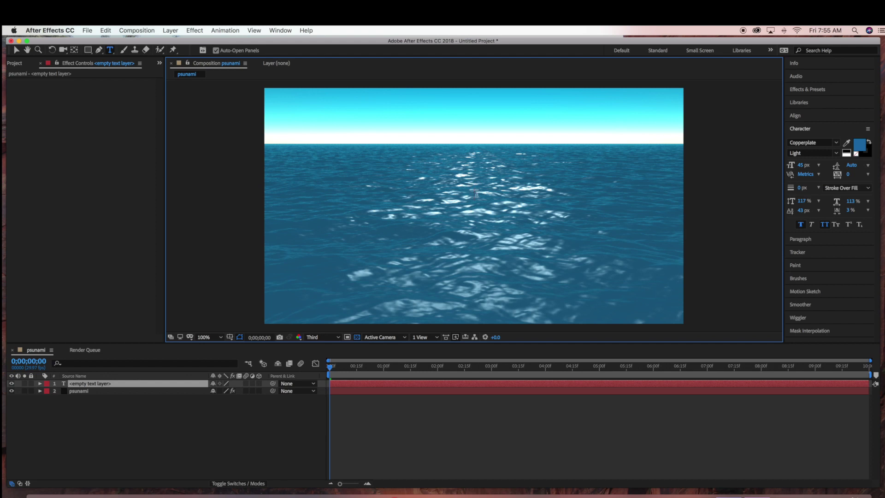
- Type 'psunami 2' as the title, nudge it slightly left, and select the ocean layer
type("p")
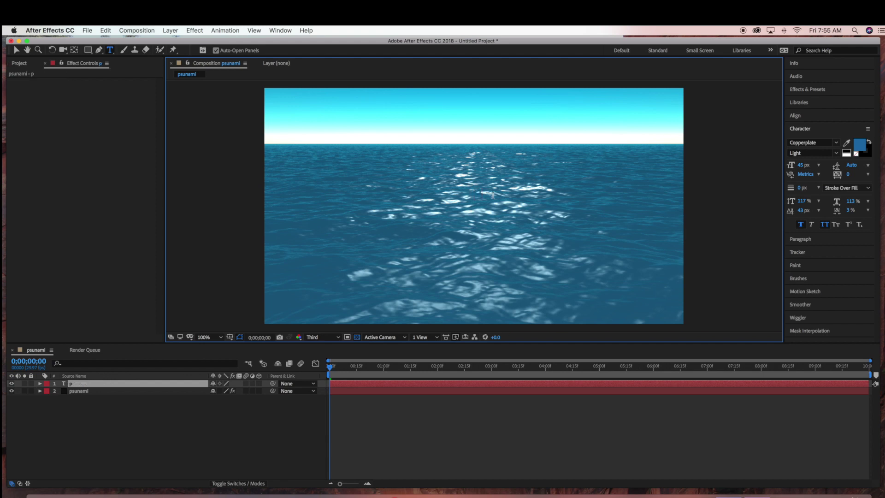
type("sunami 2")
key("v")
left_click_drag(512, 195, 484, 194)
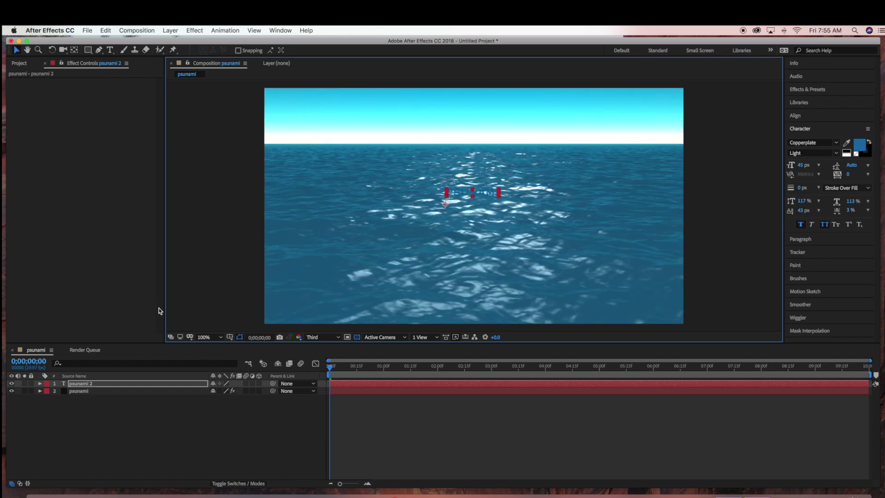
left_click(126, 391)
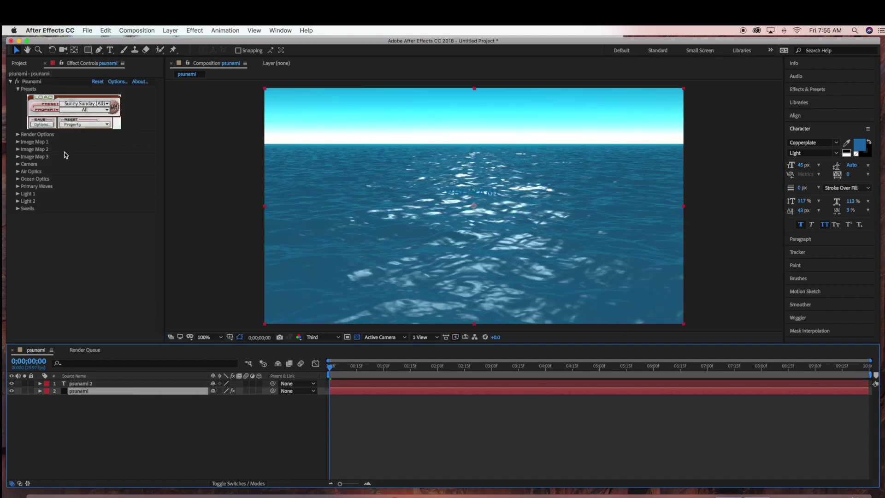
- Set Psunami's Image Map 1 map layer to the psunami 2 text layer
left_click(17, 142)
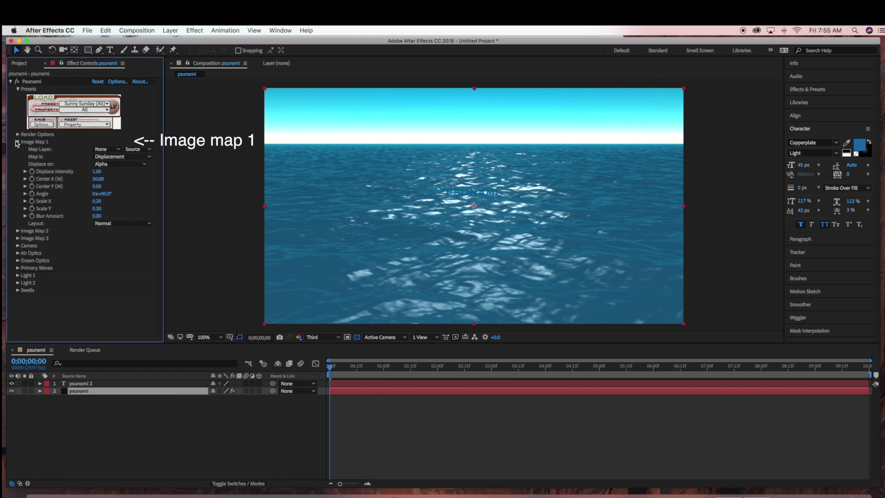
left_click(119, 151)
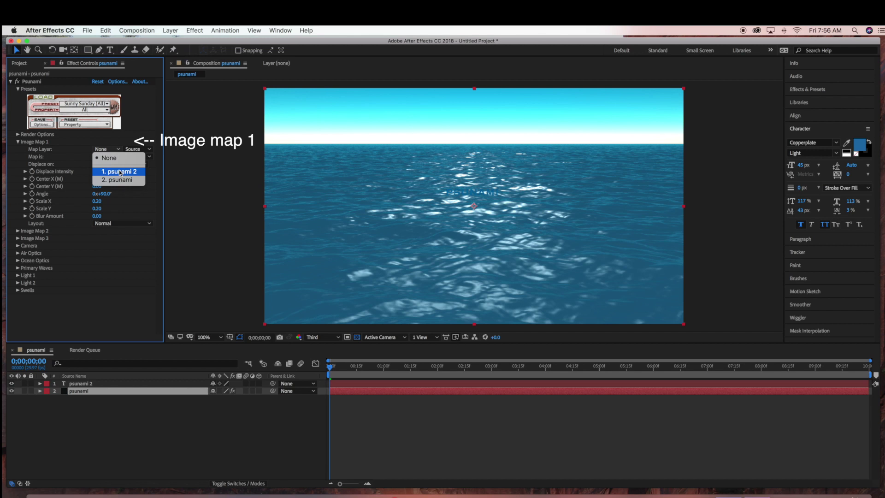
left_click(119, 171)
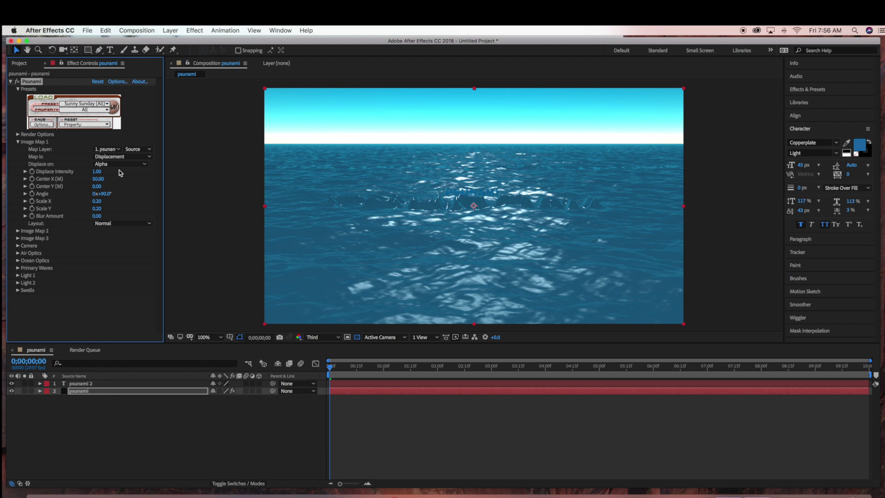
- Set Image Map 1 Center X to 30 and Scale Y to 0.15
left_click(97, 179)
type("30")
key("Return")
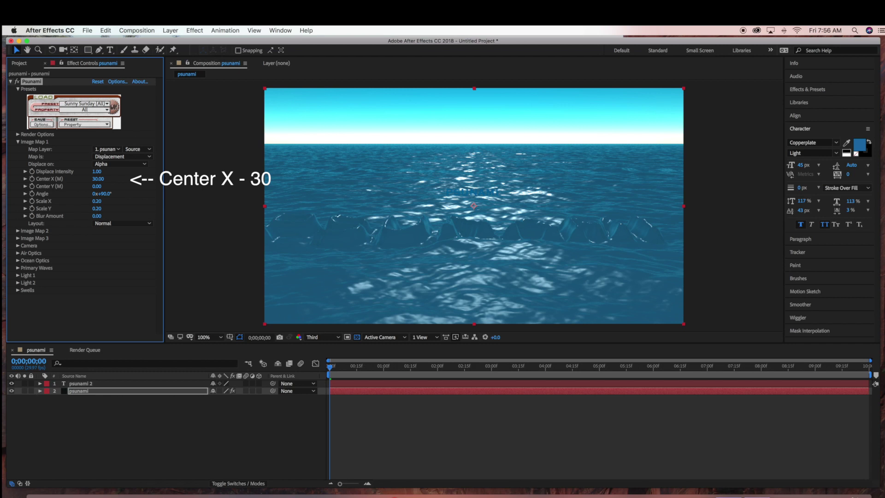
left_click(98, 210)
type(".15")
key("Return")
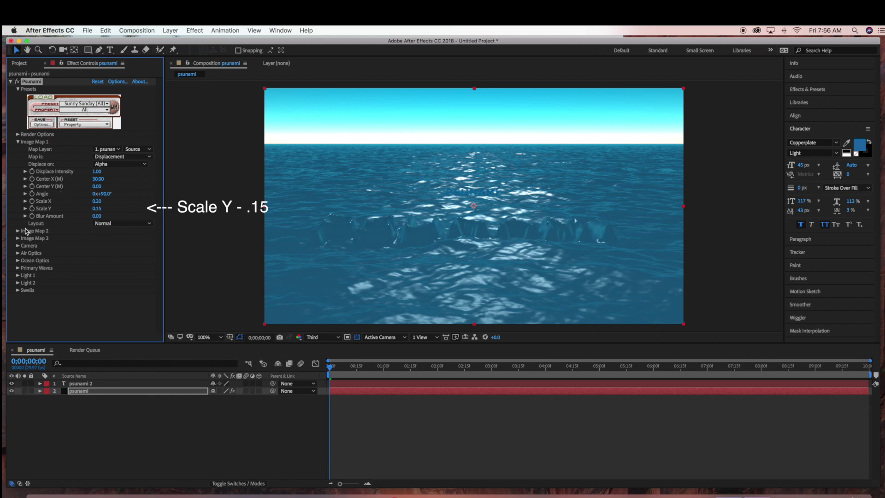
left_click(148, 159)
- Set Image Map 1's 'Map is' to Displace + Texture Above and collapse the group
left_click(140, 203)
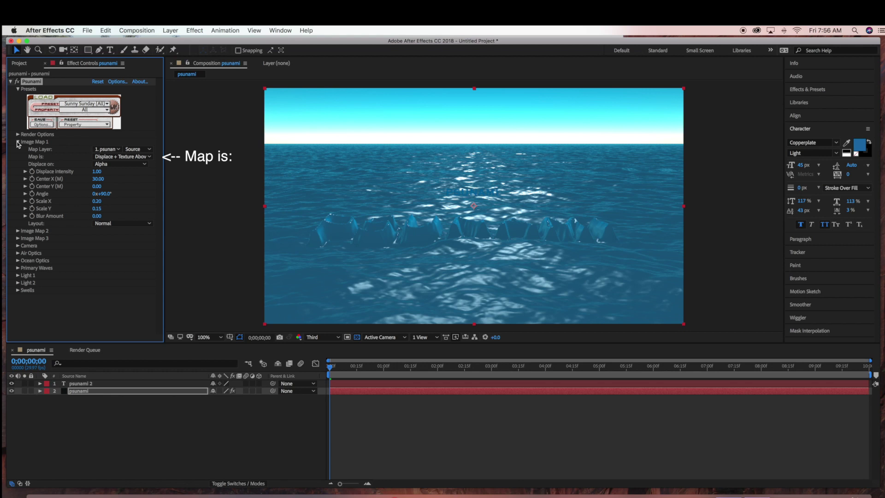
left_click(18, 143)
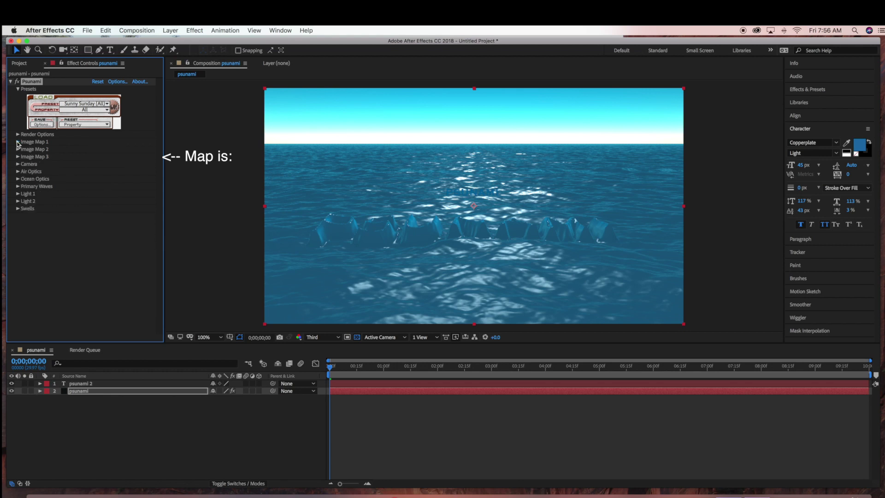
- Set the Psunami camera Tilt to 105° and Elevation to 20
left_click(17, 165)
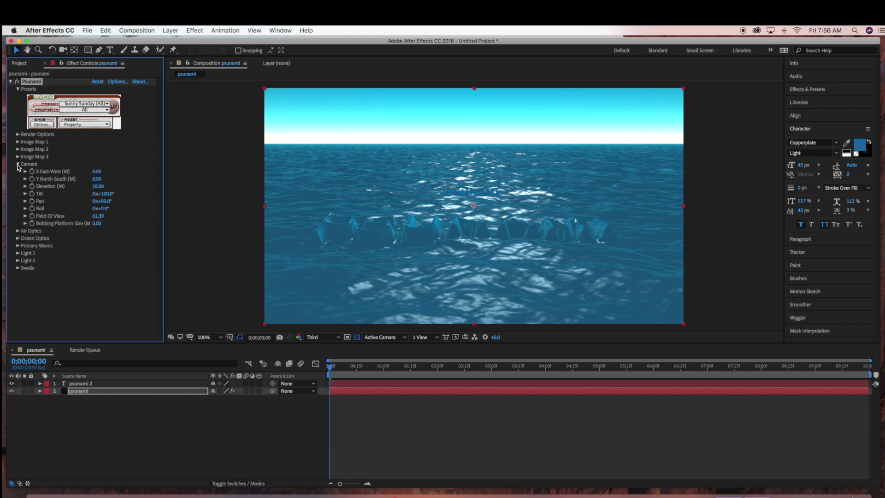
left_click(106, 195)
type("105")
key("Return")
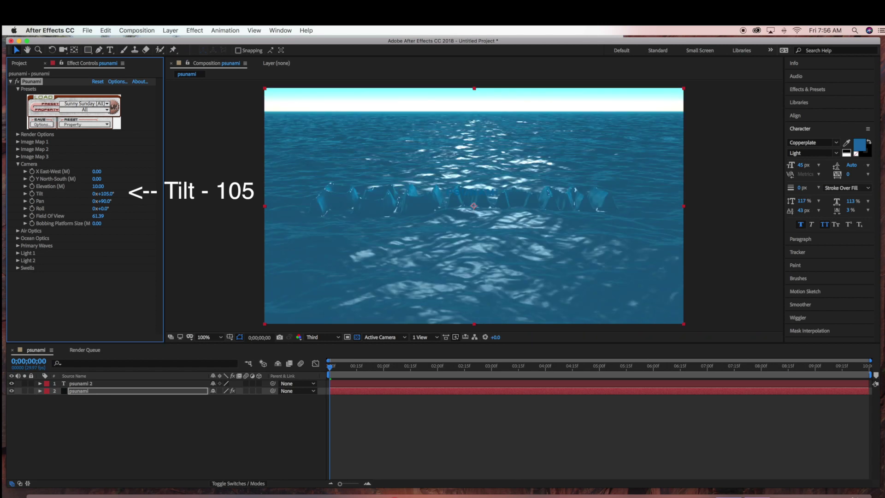
left_click(98, 186)
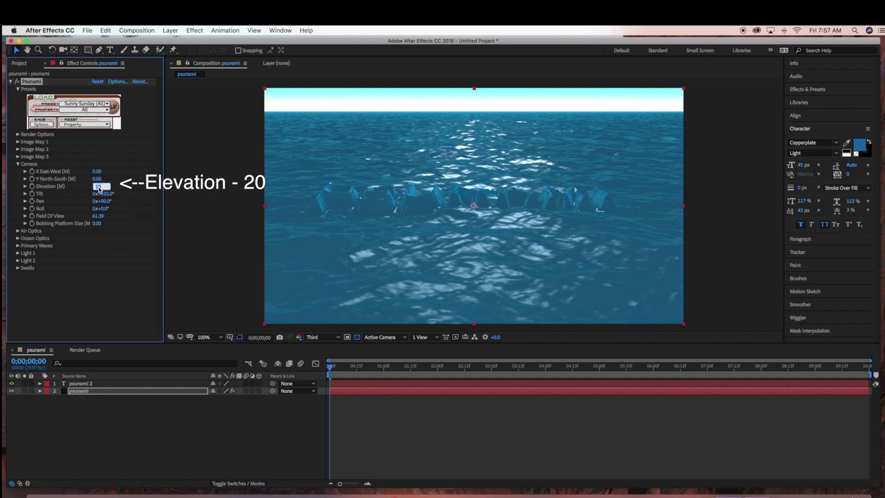
type("20")
key("Return")
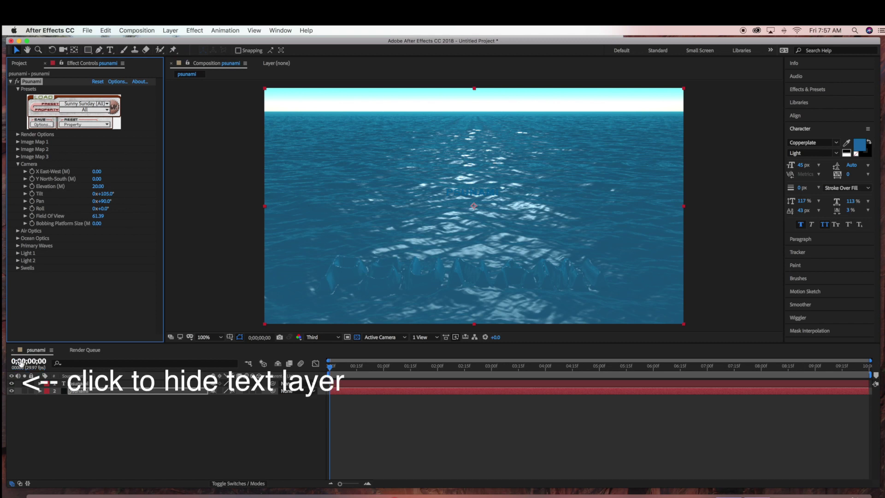
- Hide the psunami 2 text layer and collapse the Camera group
left_click(11, 383)
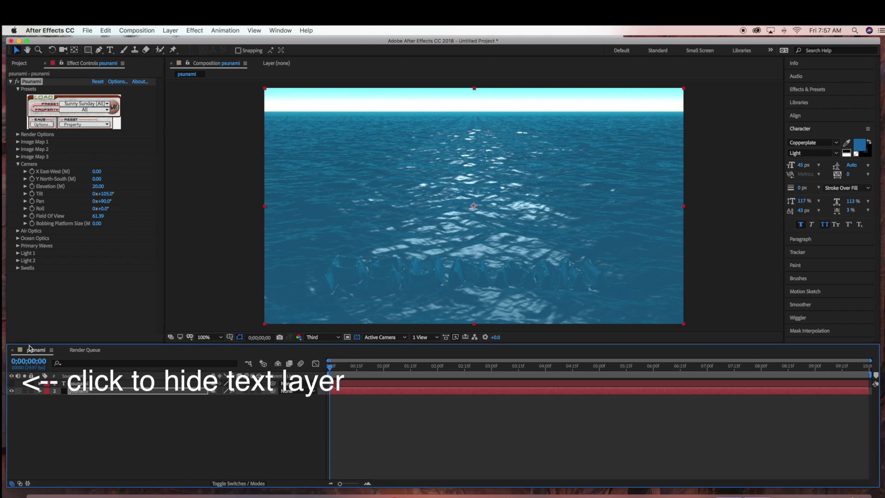
left_click(19, 167)
left_click(18, 165)
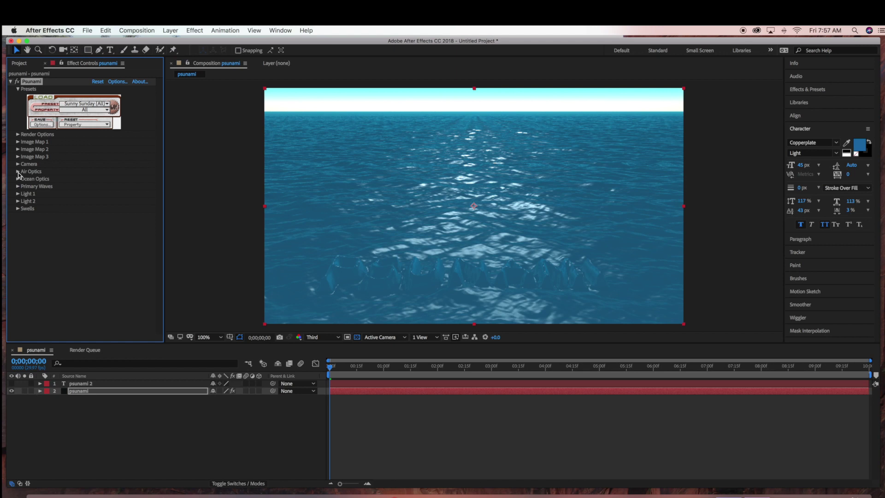
- Change Image Map 1's 'Map is' setting to Displace + Texture On
left_click(18, 142)
left_click(150, 158)
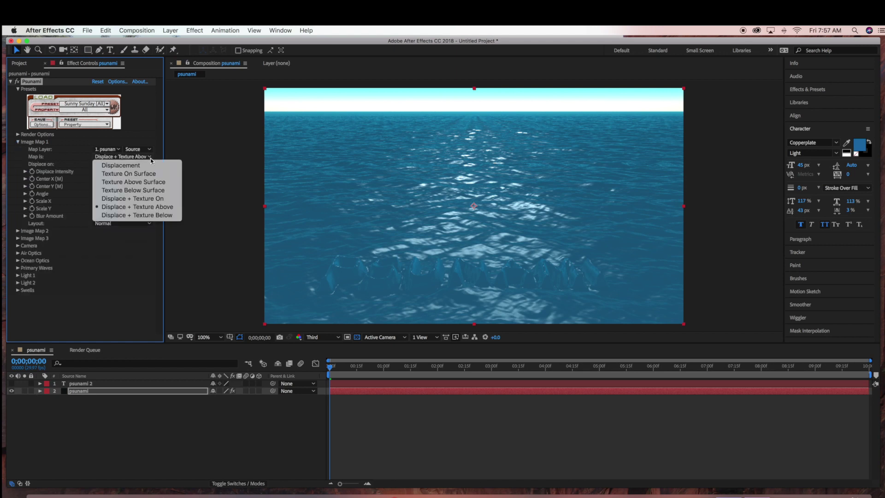
left_click(154, 199)
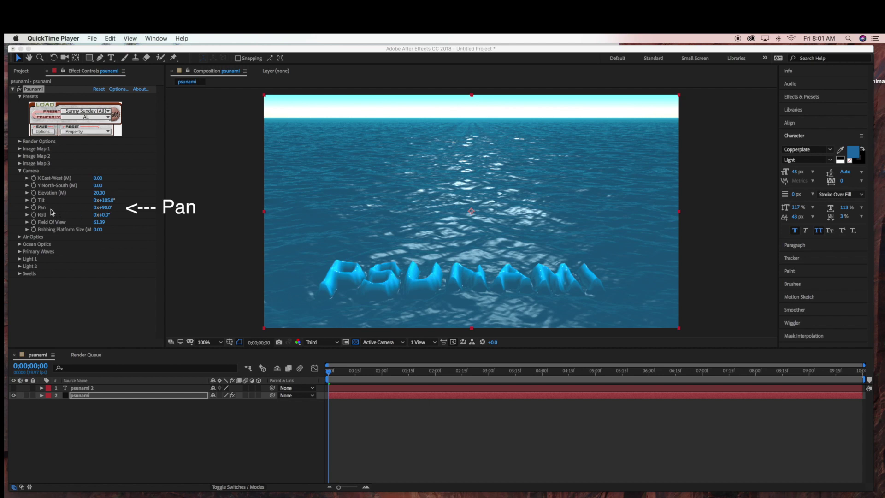
- Keyframe the camera Pan from 60° at 0;00 to 130° at the comp's end
left_click(36, 210)
left_click(34, 207)
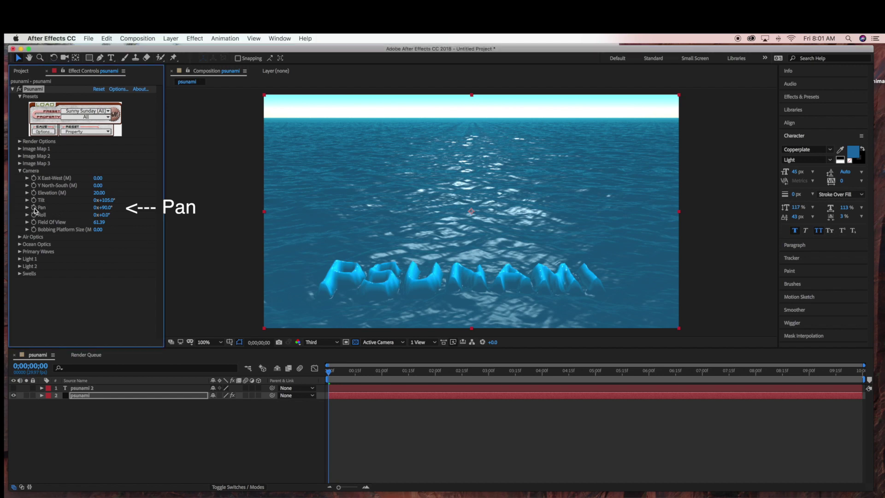
left_click(106, 207)
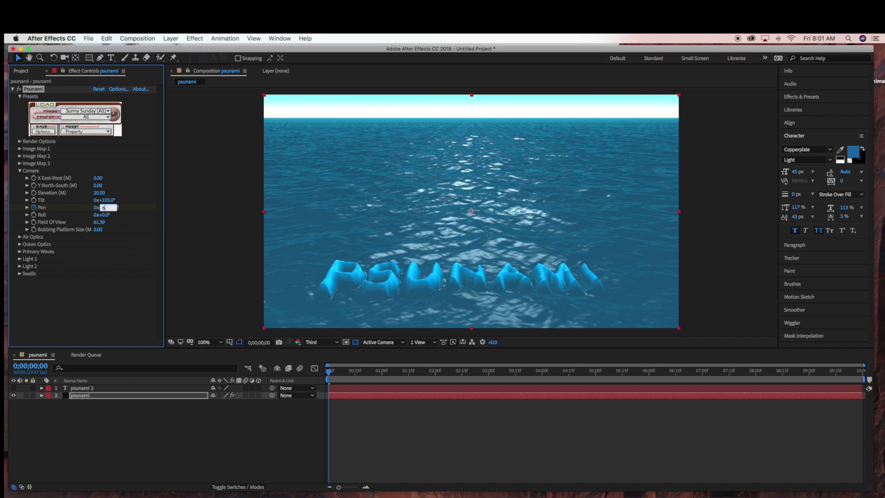
type("60")
key("Return")
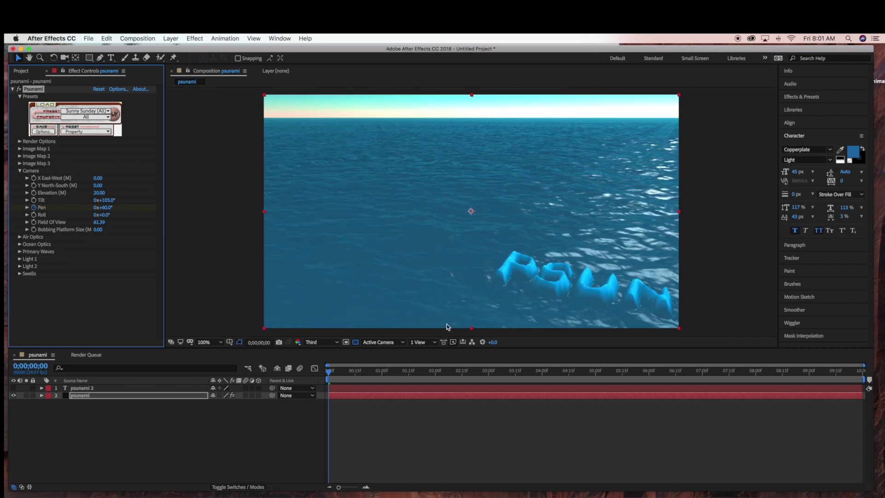
left_click_drag(329, 372, 860, 370)
left_click(103, 207)
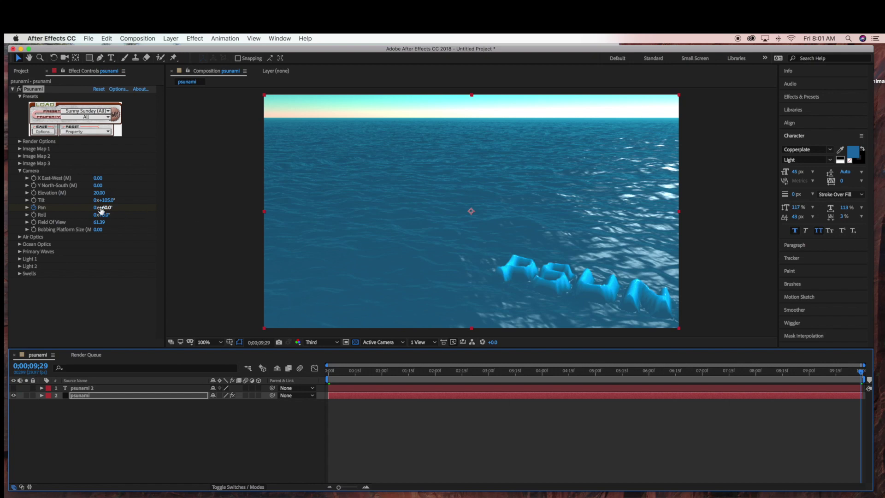
type("130")
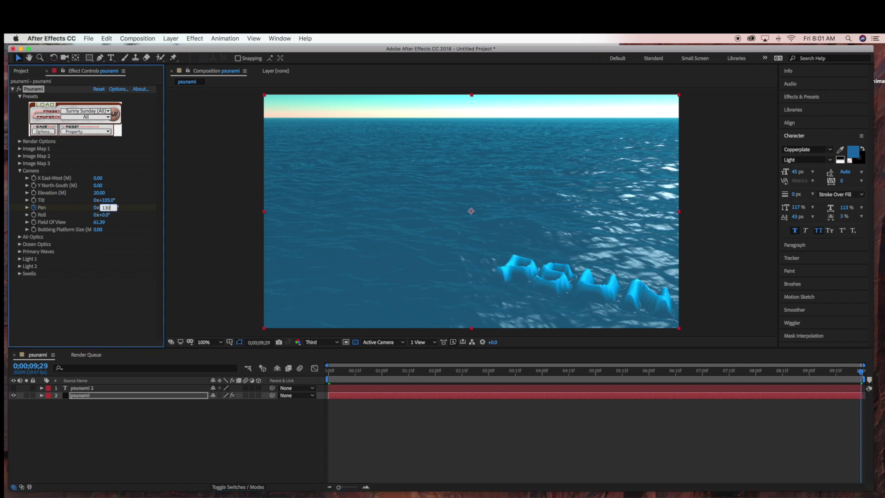
key("Return")
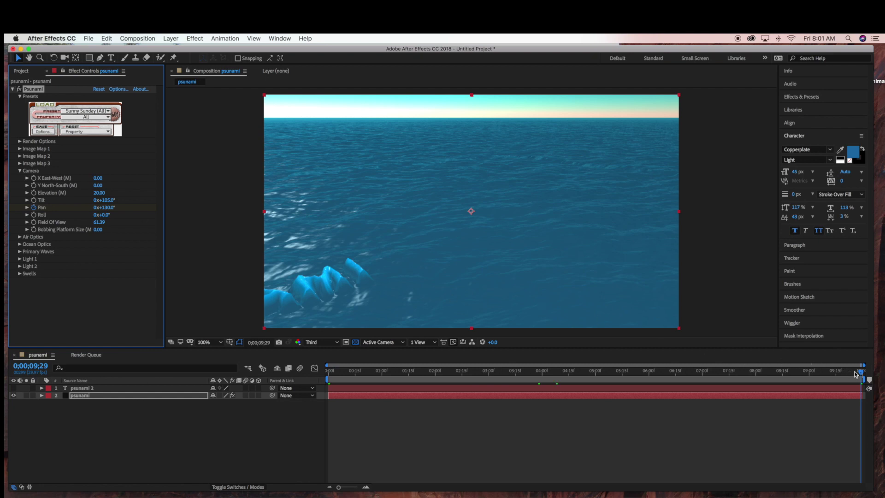
left_click_drag(862, 374, 578, 379)
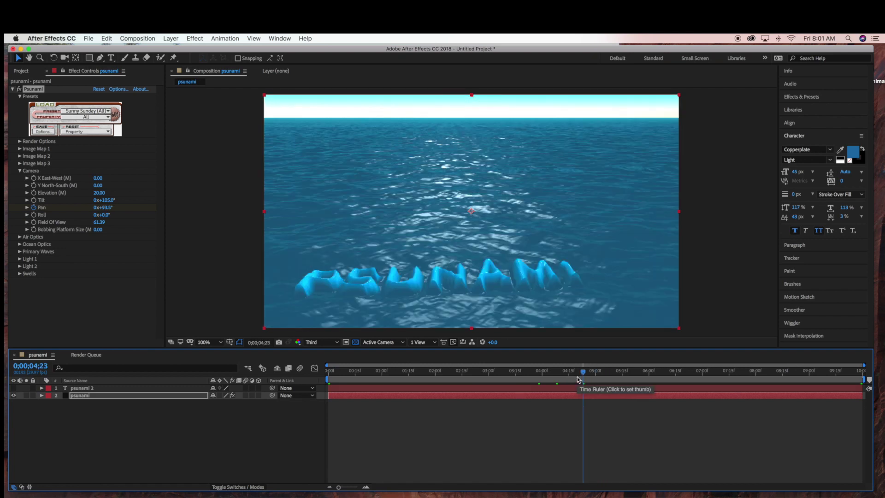
left_click_drag(585, 372, 572, 376)
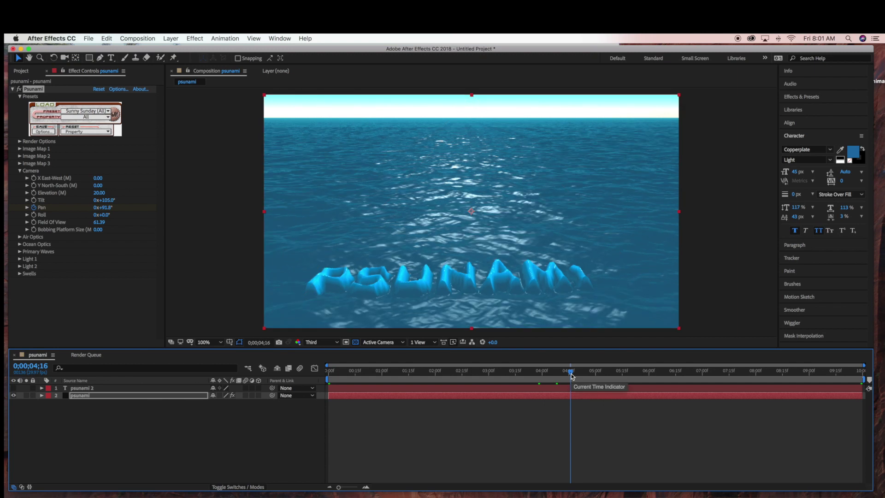
left_click_drag(571, 375, 568, 376)
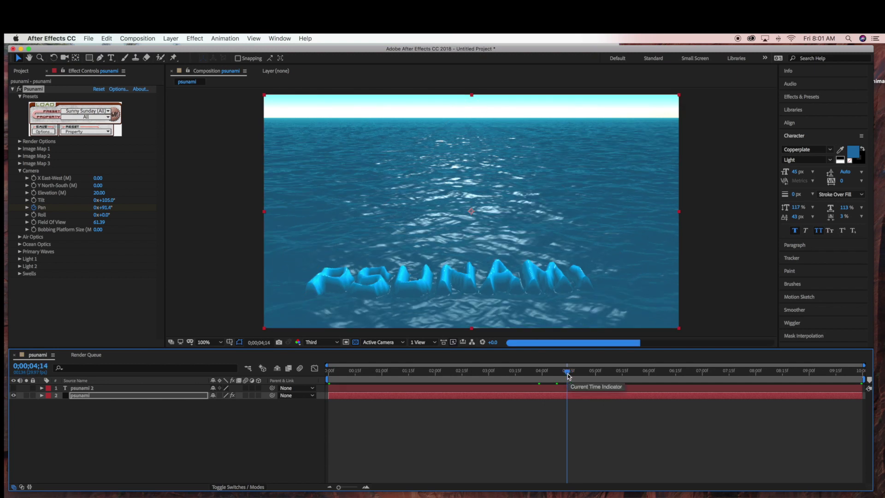